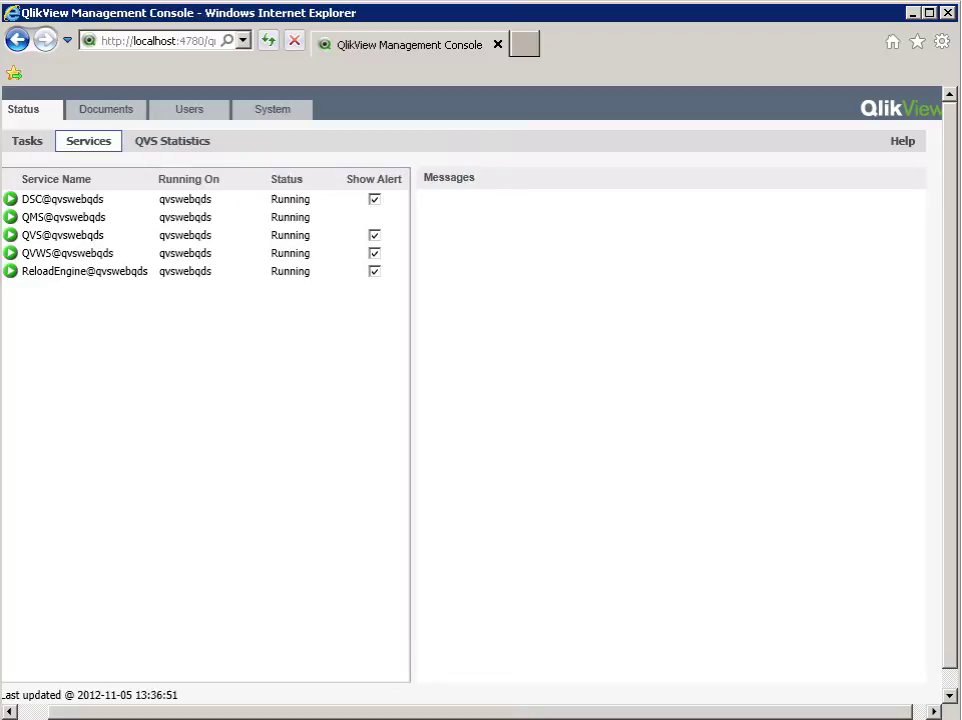
# Step: Switch to the QlikView Management Console window showing the System Setup page
pyautogui.hotkey('alt', 'Tab')
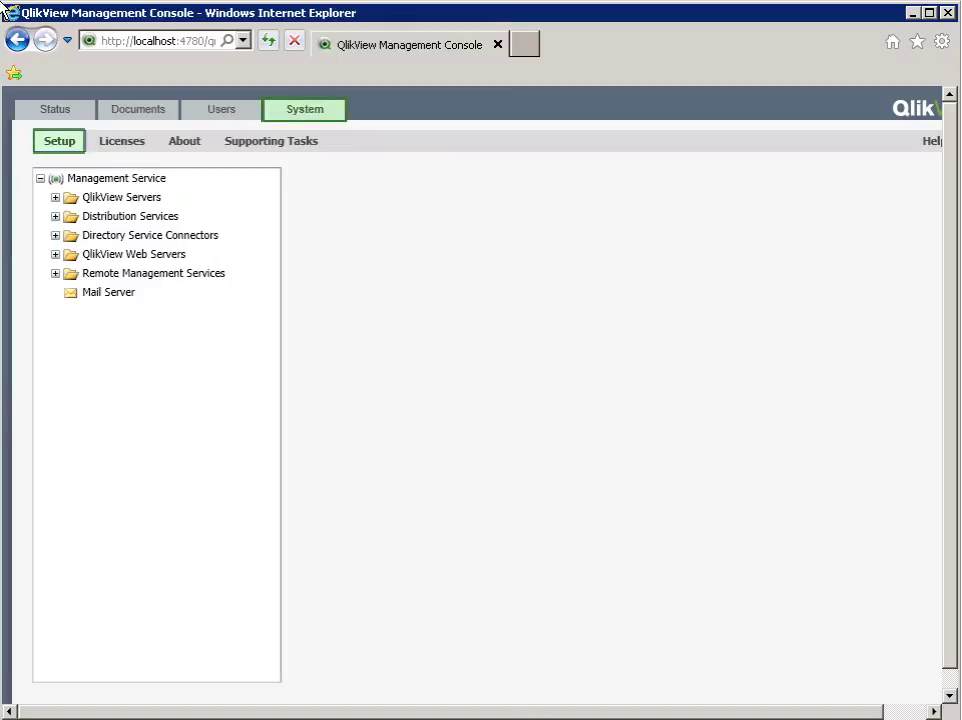
# Step: Show QVS@qvswebqds's Logging settings and select its log folder path \\dc1\share\Front-end\QvsLogs
pyautogui.click(55, 197)
pyautogui.click(55, 254)
pyautogui.click(55, 292)
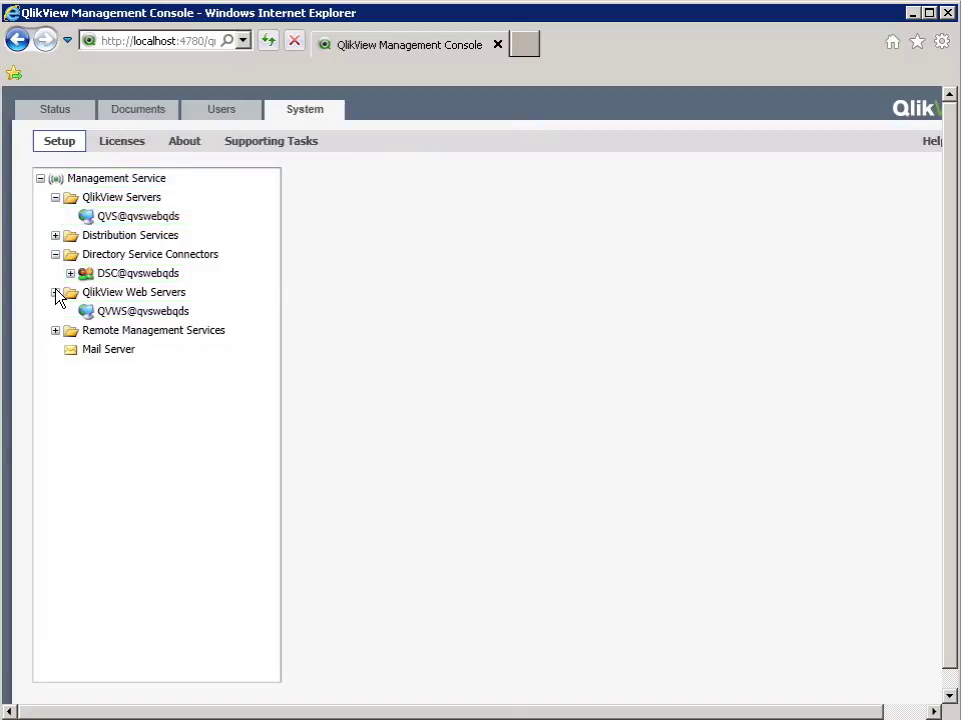
pyautogui.click(101, 217)
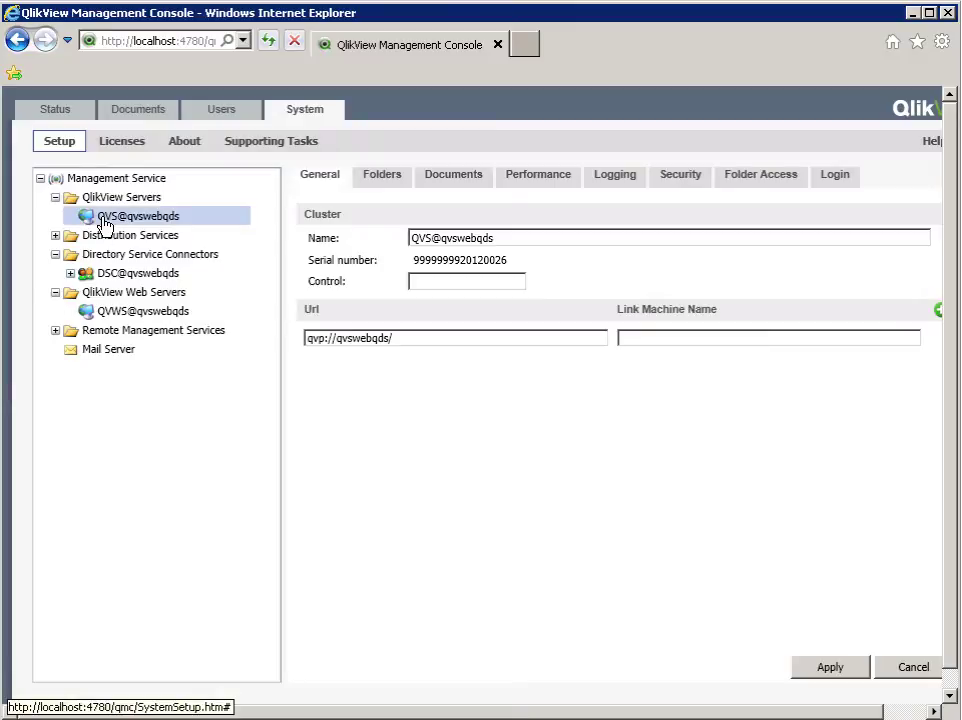
pyautogui.click(610, 176)
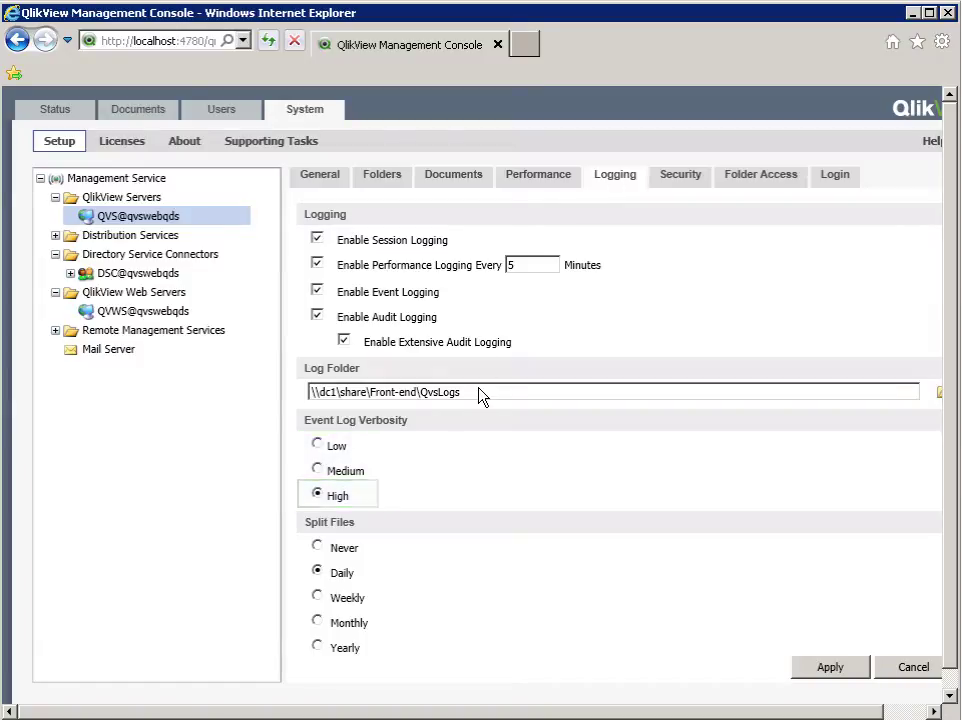
pyautogui.tripleClick(358, 392)
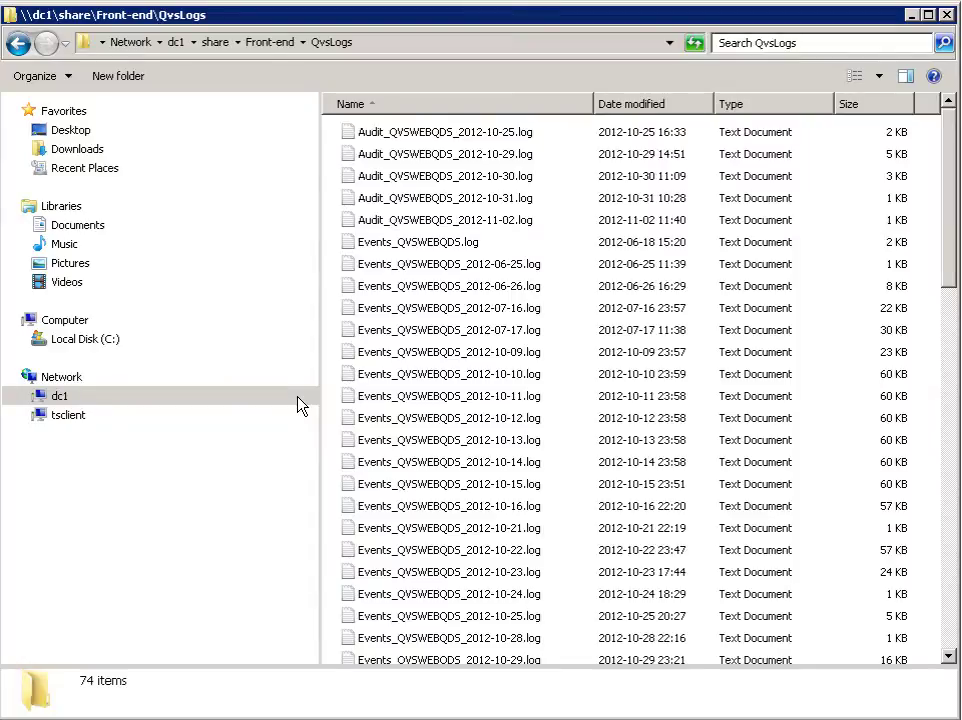
# Step: Open Events_QVSWEBQDS_2012-10-23.log in Notepad
pyautogui.doubleClick(510, 570)
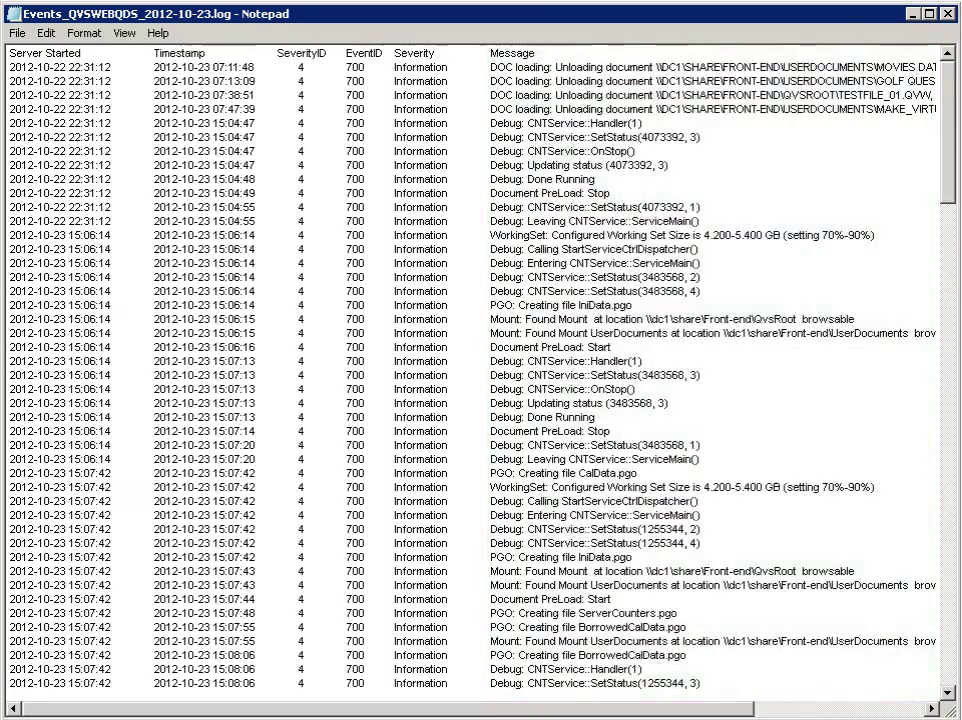
# Step: Read through the events log, close it, and open Sessions_QVSWEBQDS_2012-10-23.log
pyautogui.moveTo(953, 147); pyautogui.dragTo(950, 663)
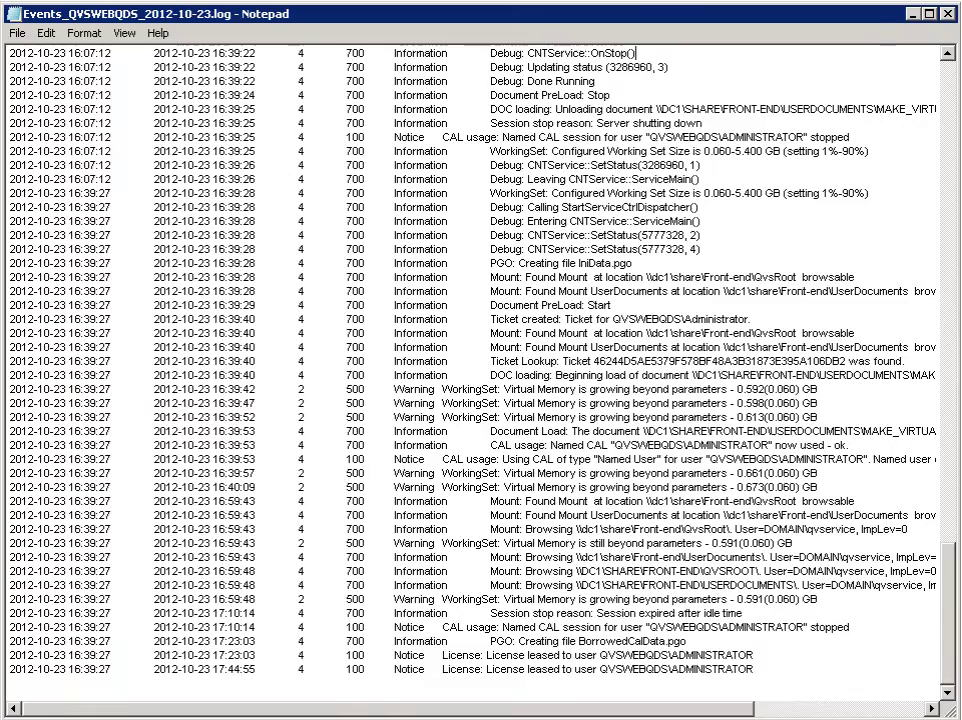
pyautogui.hotkey('alt', 'F4')
pyautogui.moveTo(951, 301); pyautogui.dragTo(940, 638)
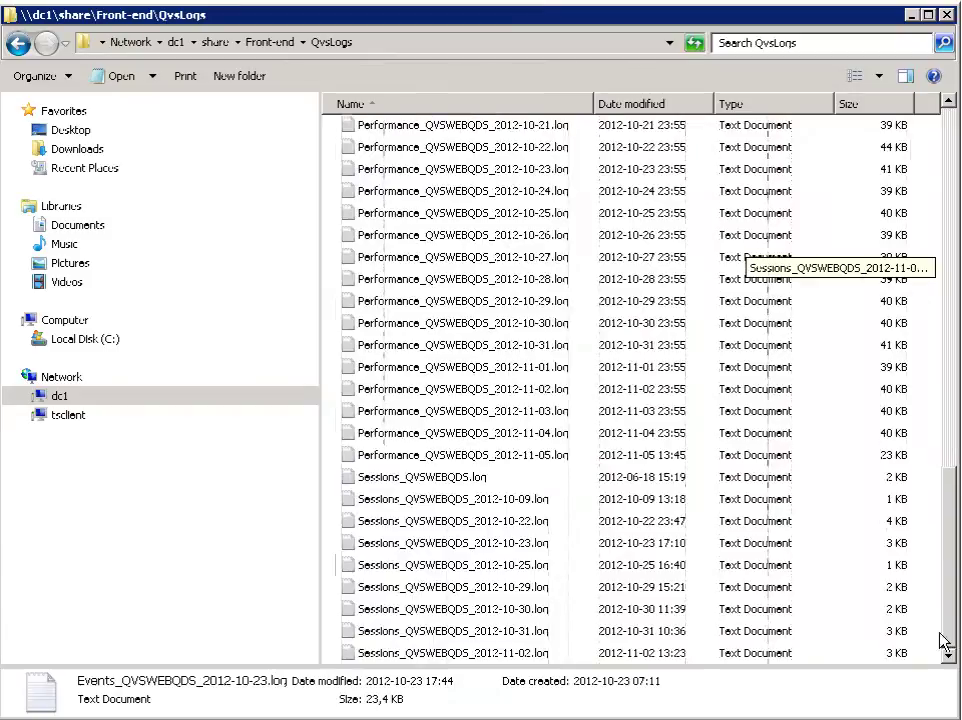
pyautogui.doubleClick(490, 543)
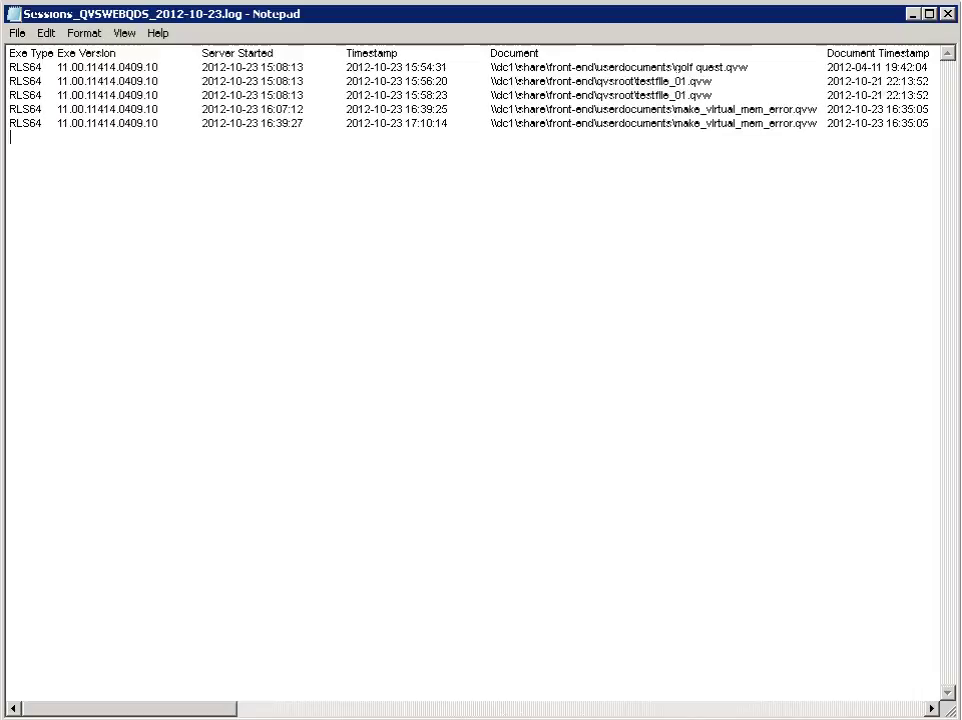
# Step: Scroll across the sessions log horizontally to read all its columns
pyautogui.moveTo(130, 709); pyautogui.dragTo(341, 709)
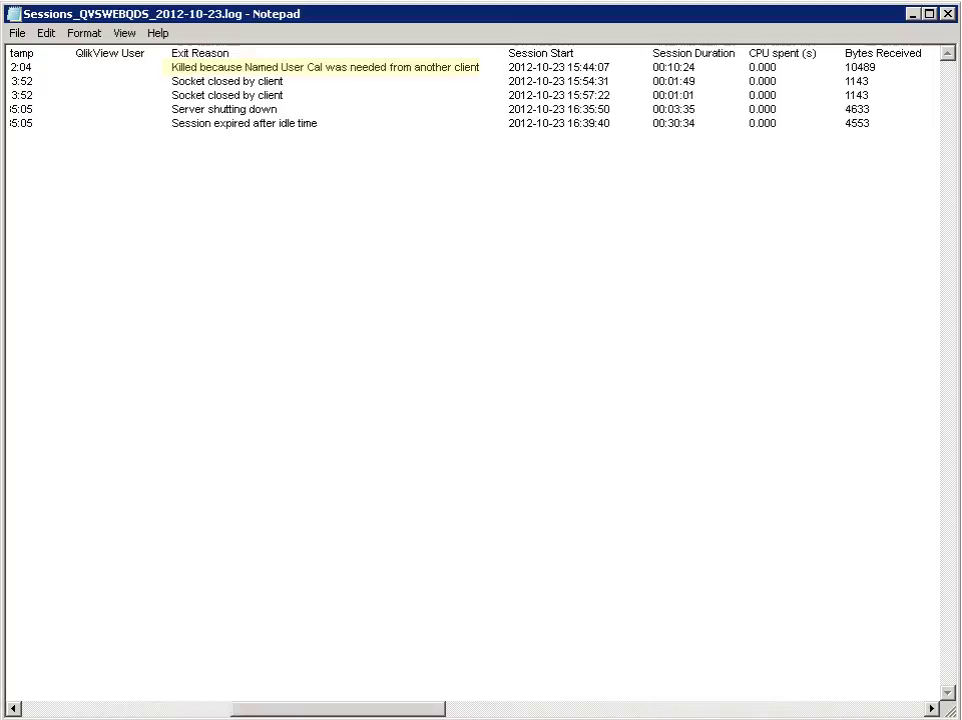
pyautogui.hscroll(10, 475, 370)
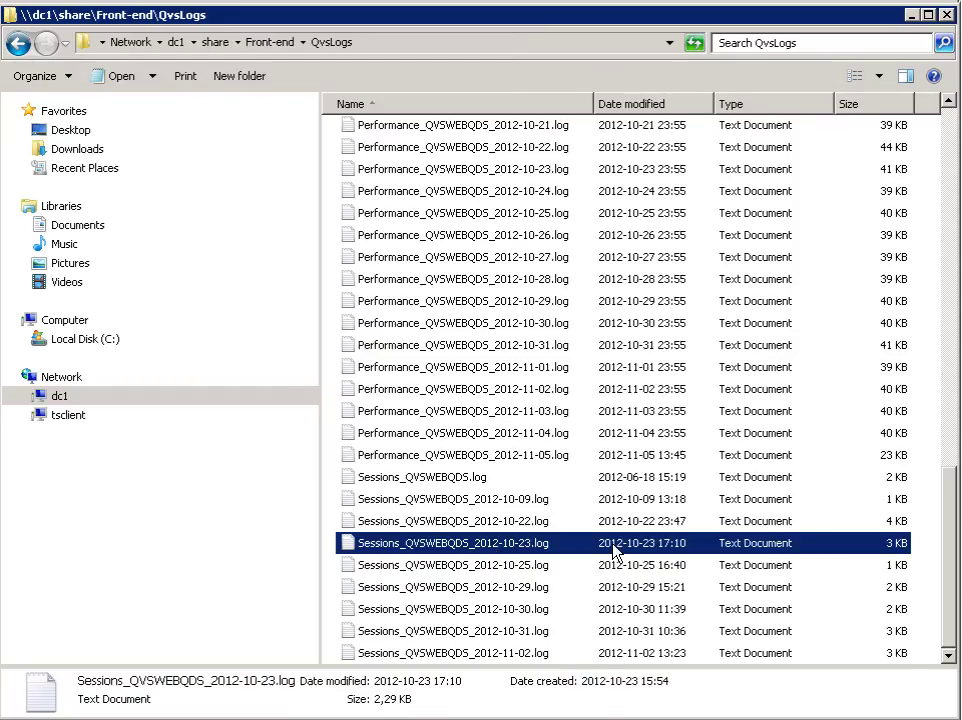
# Step: Open Audit_QVSWEBQDS_2012-10-25.log and scroll right through its columns
pyautogui.scroll(20, 927, 530)
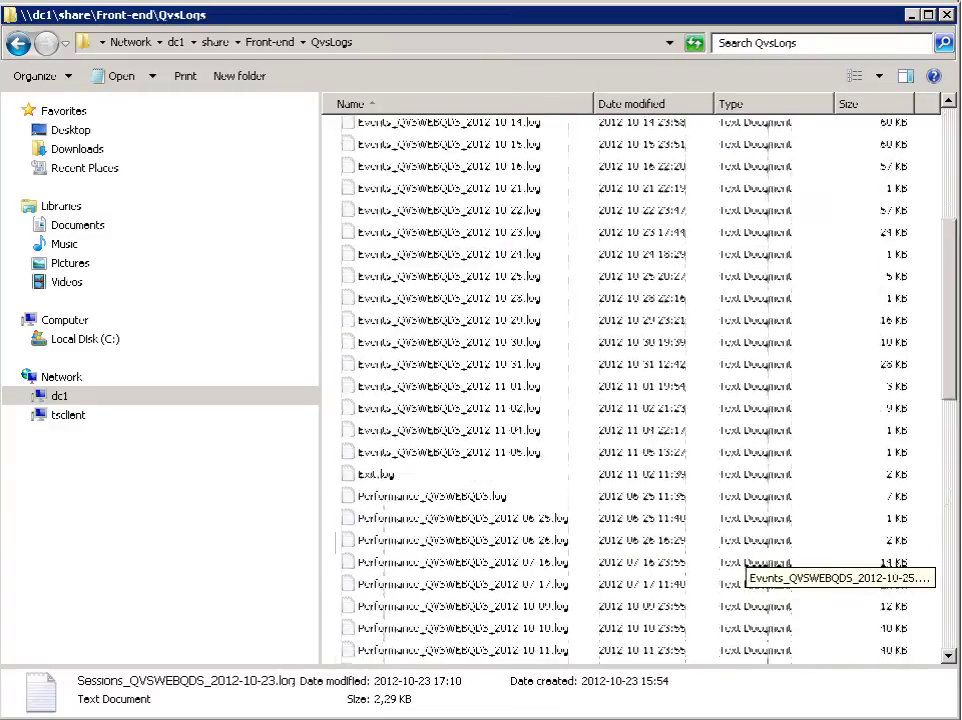
pyautogui.doubleClick(455, 135)
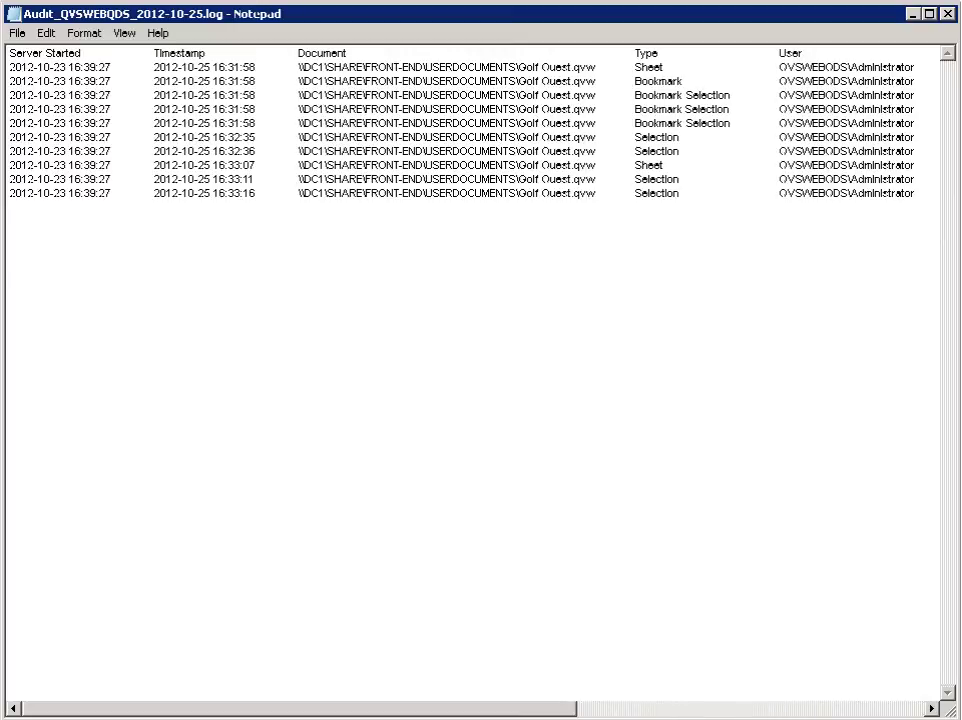
pyautogui.hscroll(10, 472, 370)
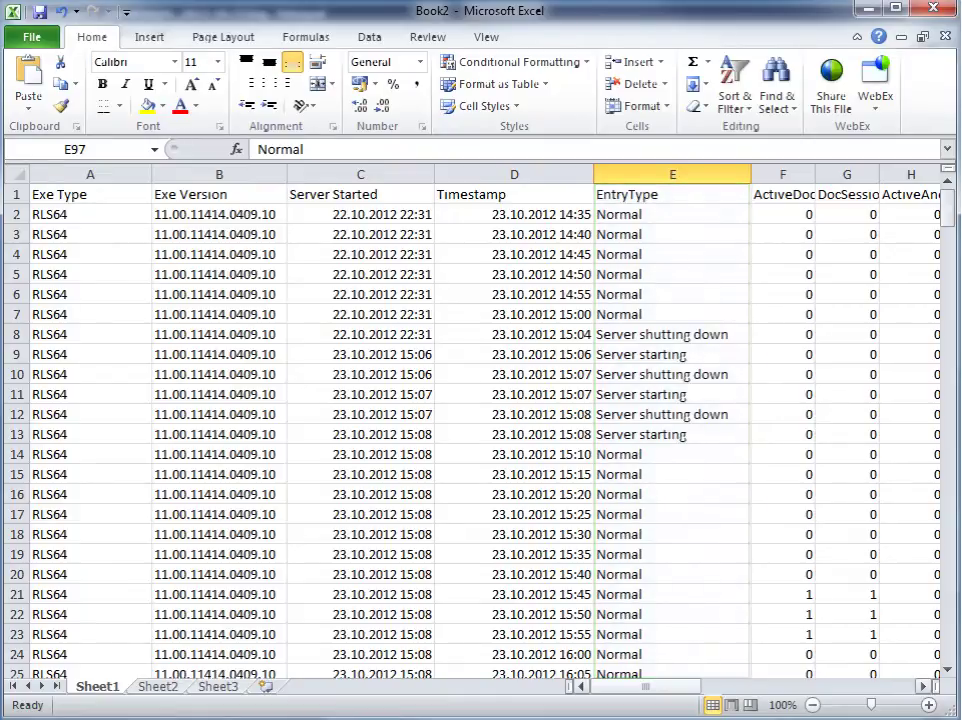
# Step: Review the Excel performance data and select the VMAllocated(MB) column
pyautogui.moveTo(645, 686); pyautogui.dragTo(883, 703)
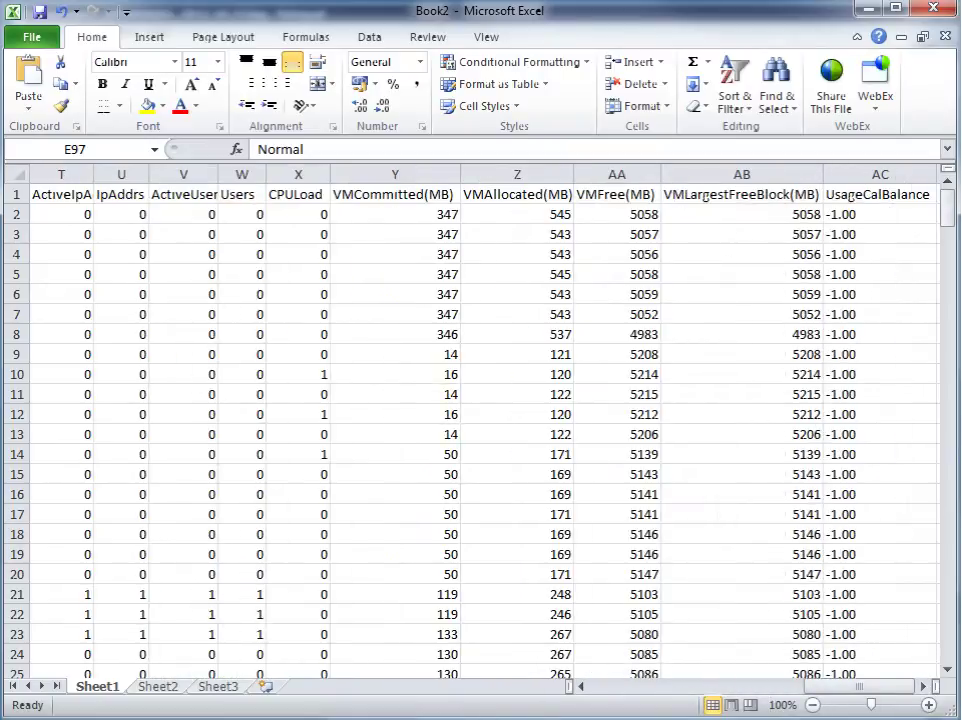
pyautogui.click(517, 174)
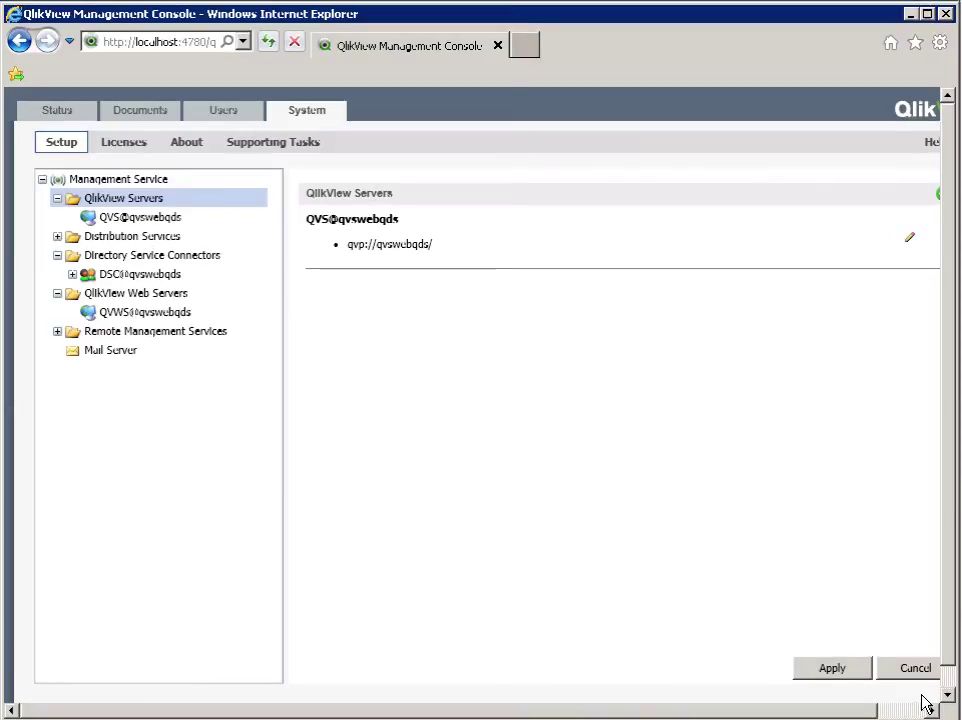
# Step: Show the Management Service's General settings with its URL and Normal logging level
pyautogui.click(157, 180)
pyautogui.click(386, 176)
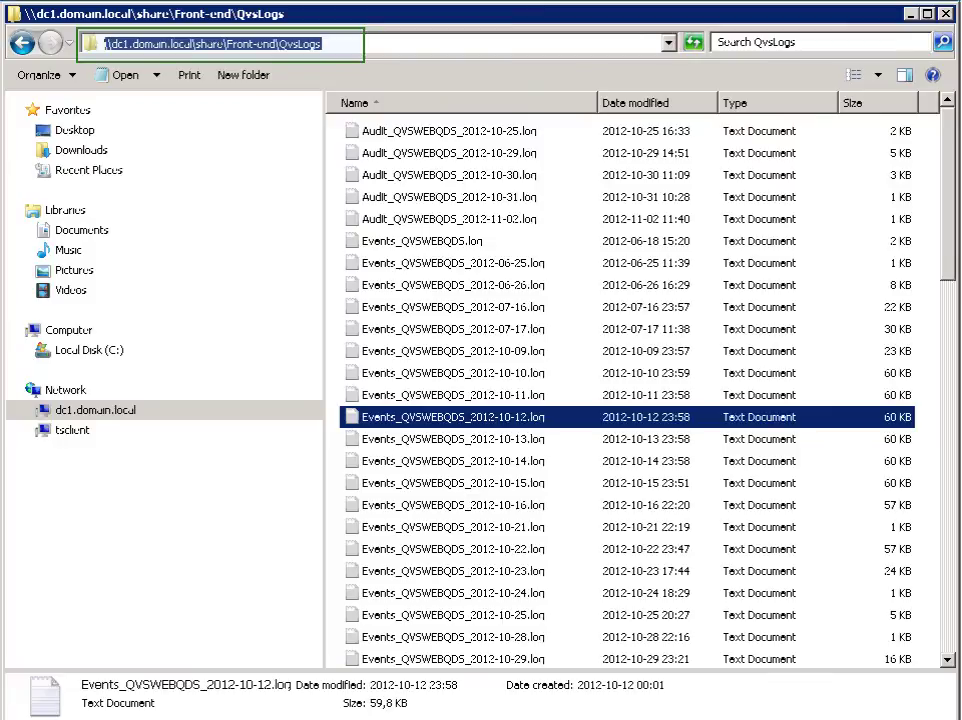
# Step: Go to C:\ProgramData\QlikTech\ManagementService\Log and open 20121011.txt
pyautogui.write('C:\\ProgramData\\QlikTech\\ManagementService\\Log')
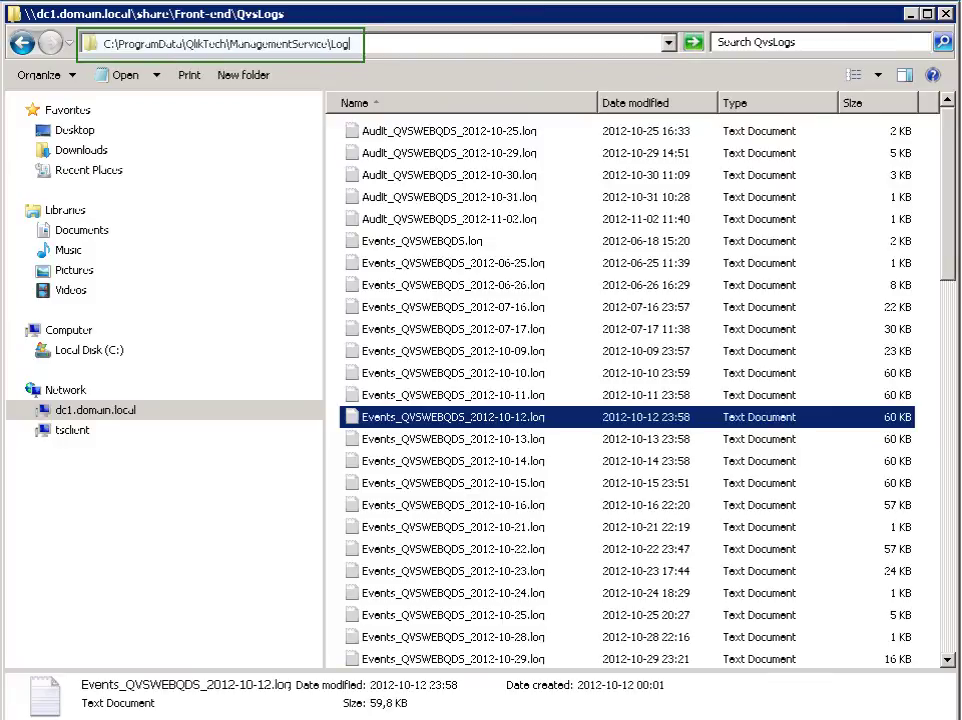
pyautogui.press('Return')
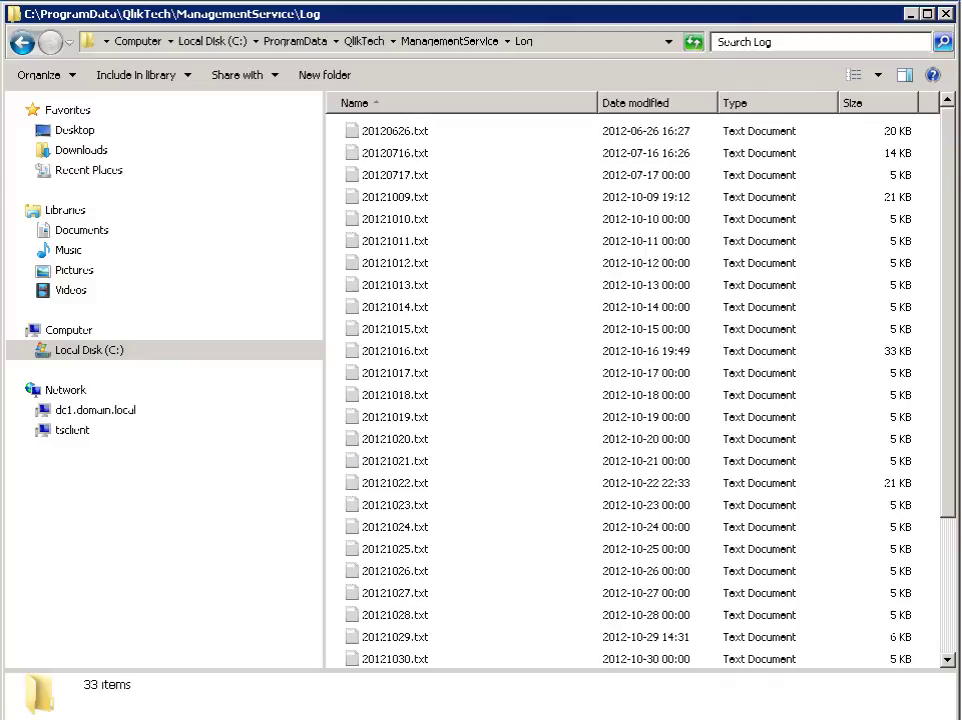
pyautogui.doubleClick(412, 246)
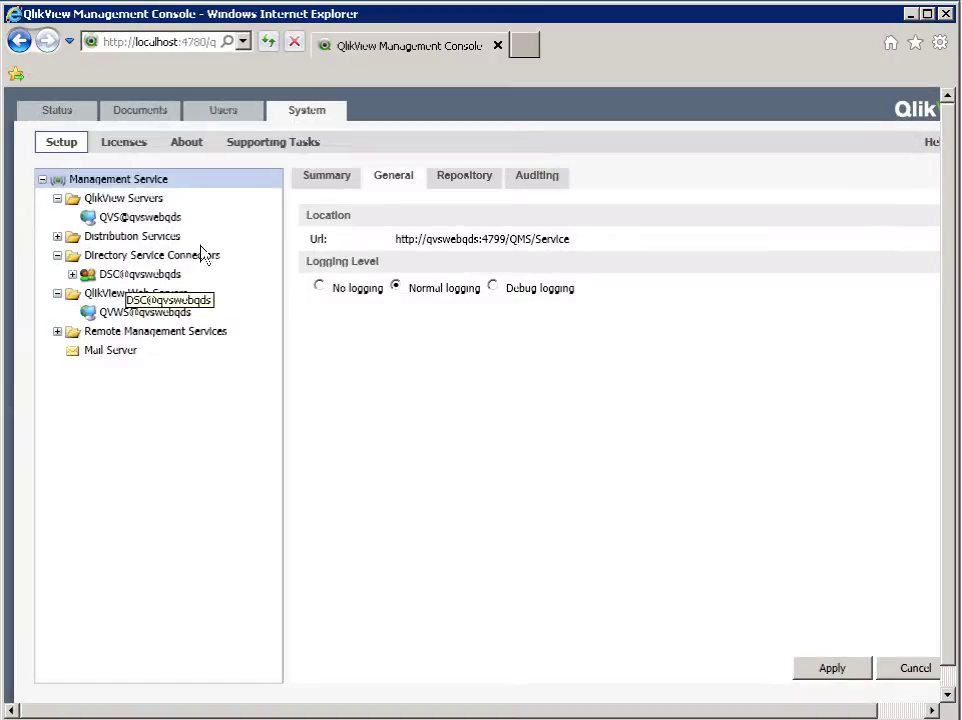
# Step: Show DSC@qvswebqds's General settings with its cluster name, URL and Normal logging
pyautogui.click(128, 273)
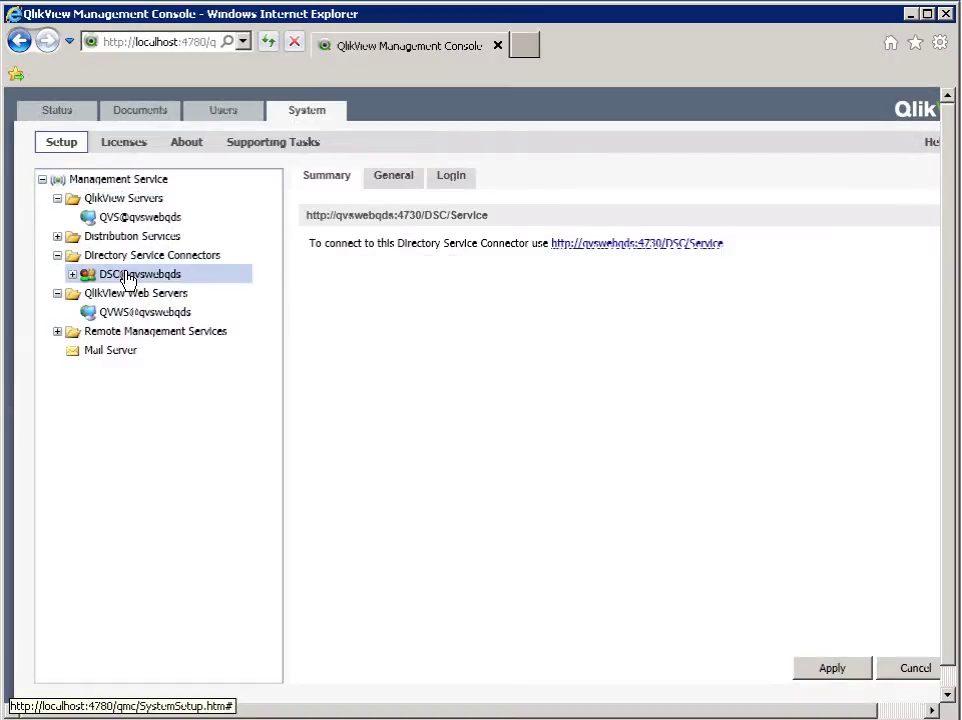
pyautogui.click(385, 180)
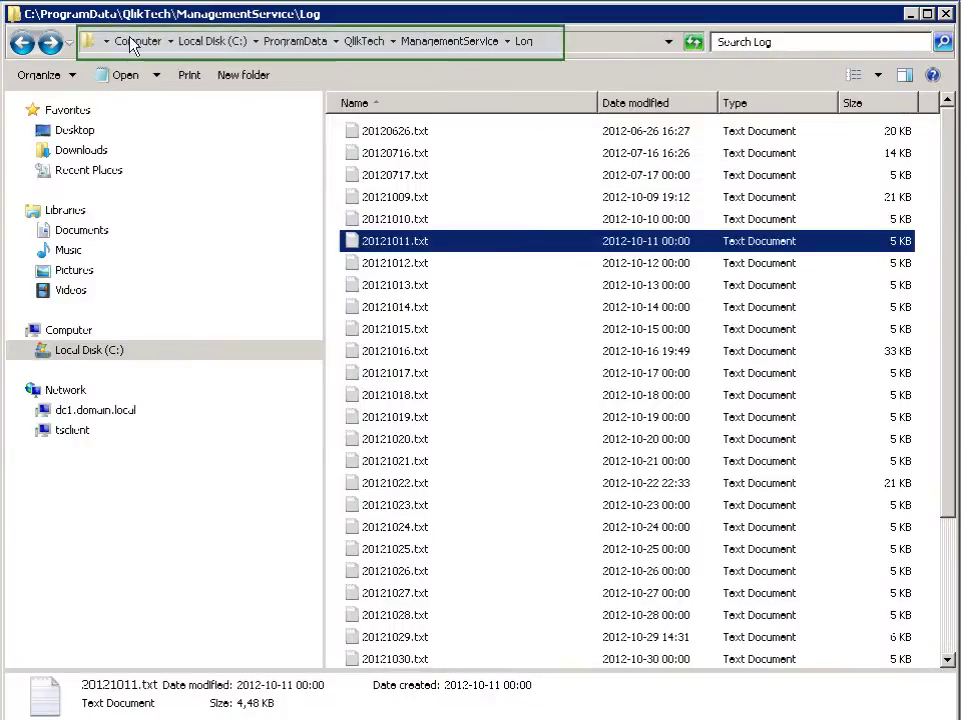
# Step: Go to C:\ProgramData\QlikTech\DirectoryServiceConnector\Log and open the 20121022.txt log in Notepad
pyautogui.hotkey('alt', 'd')
pyautogui.press('BackSpace')
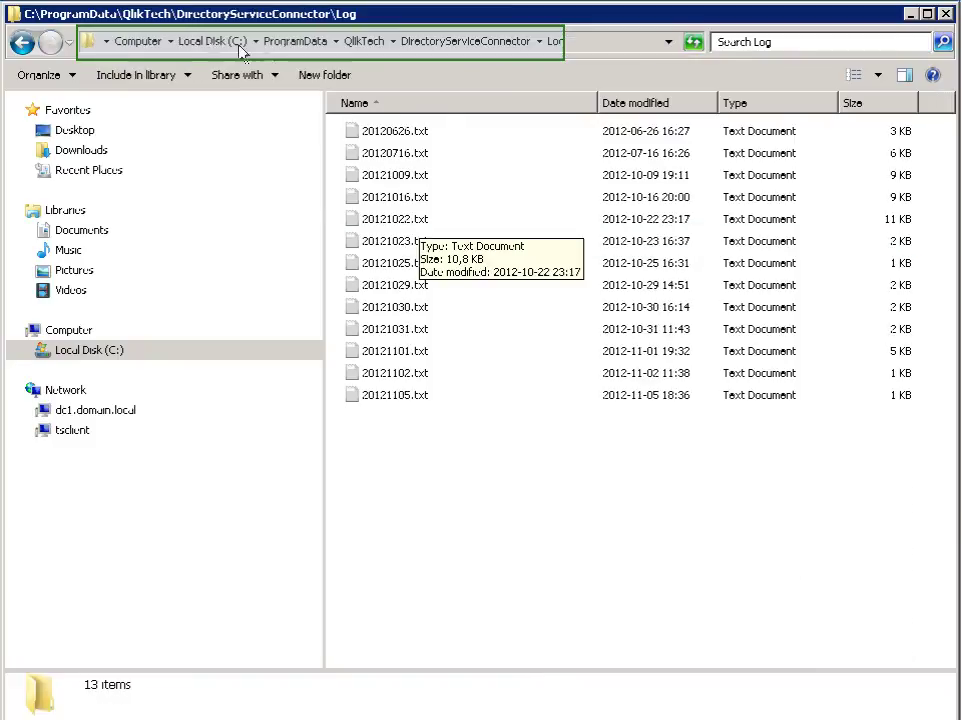
pyautogui.doubleClick(418, 220)
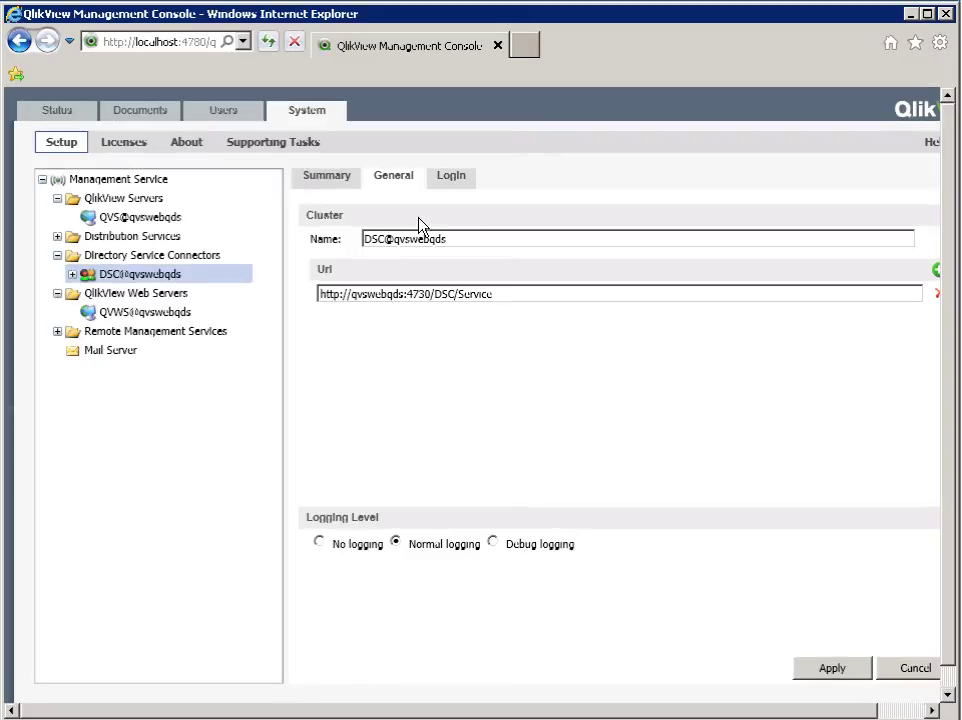
# Step: Check the QVWS@qvswebqds web server logging settings, then return to the Explorer log folder
pyautogui.click(170, 312)
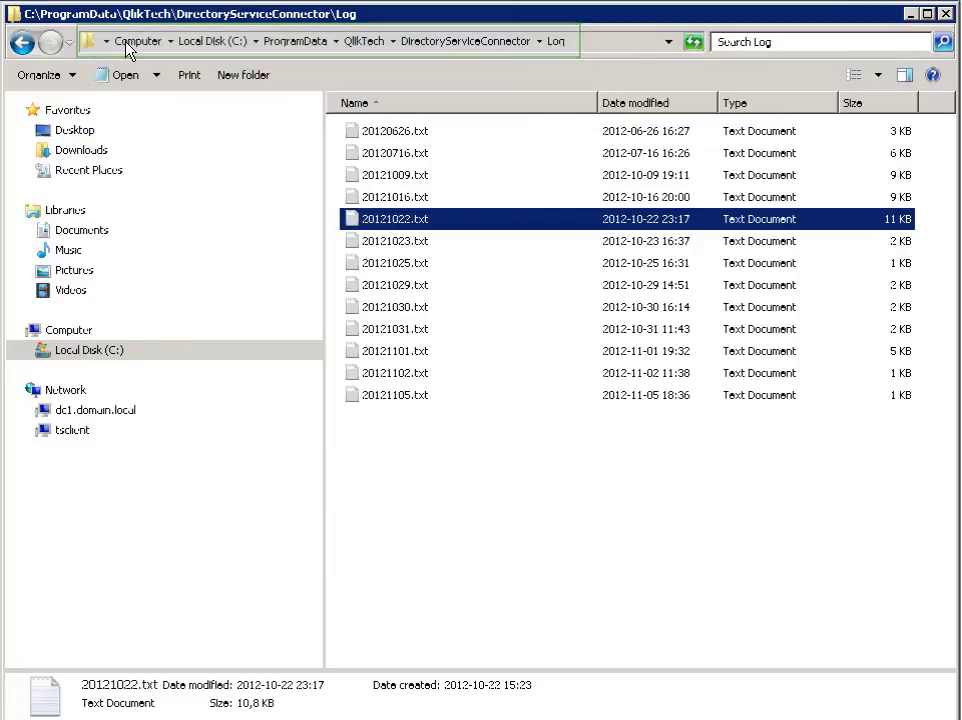
pyautogui.click(127, 45)
# Step: Go to C:\ProgramData\QlikTech\WebServer\Log, open 20121009.txt and scroll through its request entries
pyautogui.write('C:\\ProgramData\\QlikTech\\WebServer\\Log')
pyautogui.press('Return')
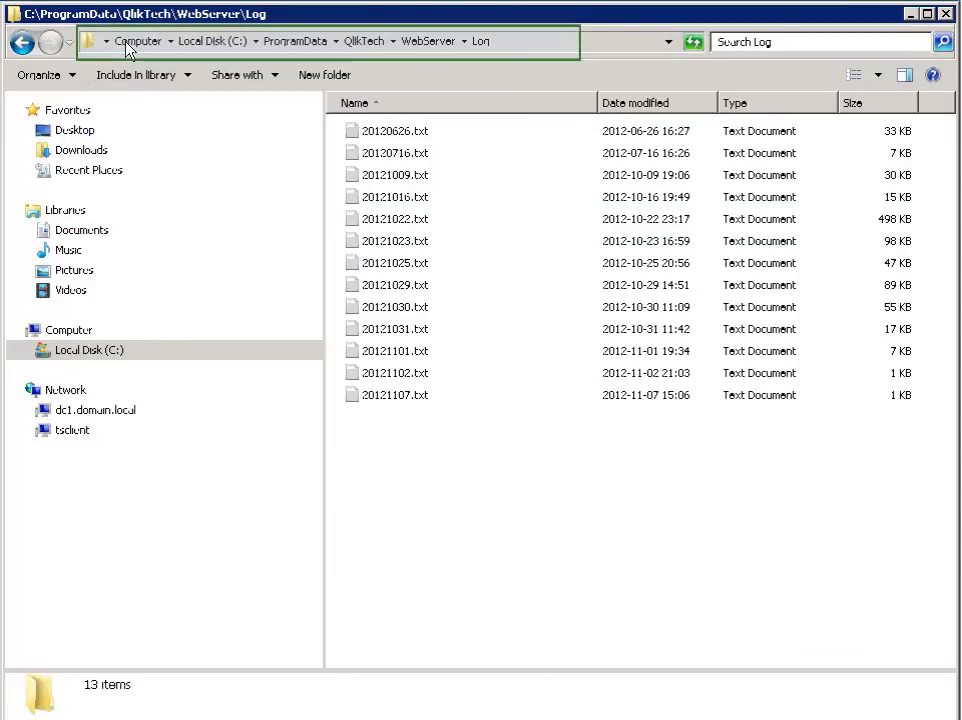
pyautogui.doubleClick(418, 176)
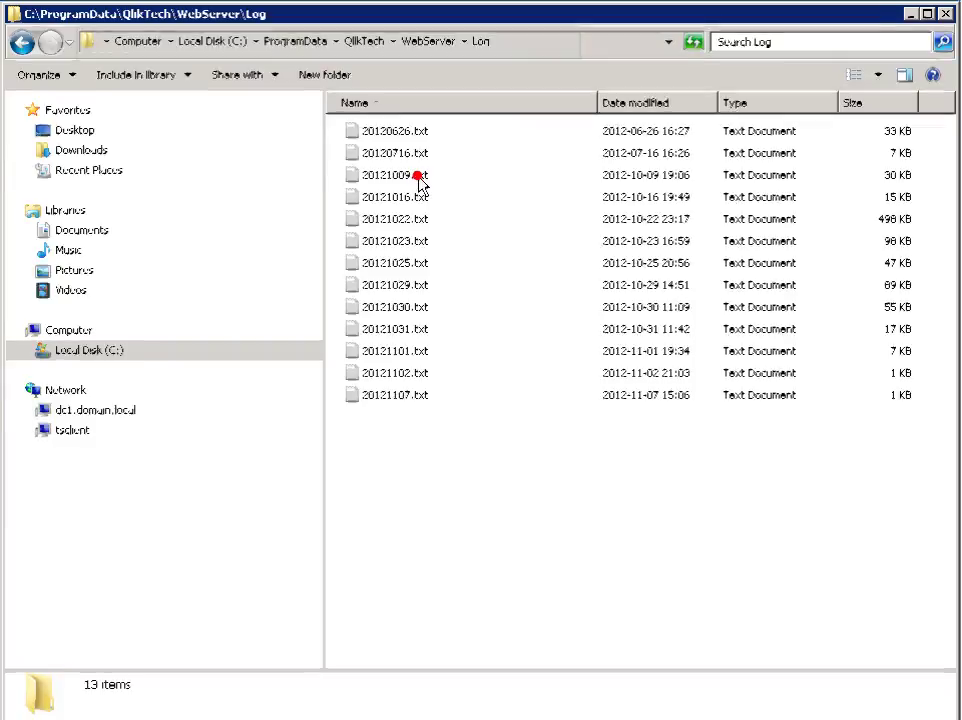
pyautogui.moveTo(947, 101); pyautogui.dragTo(949, 440)
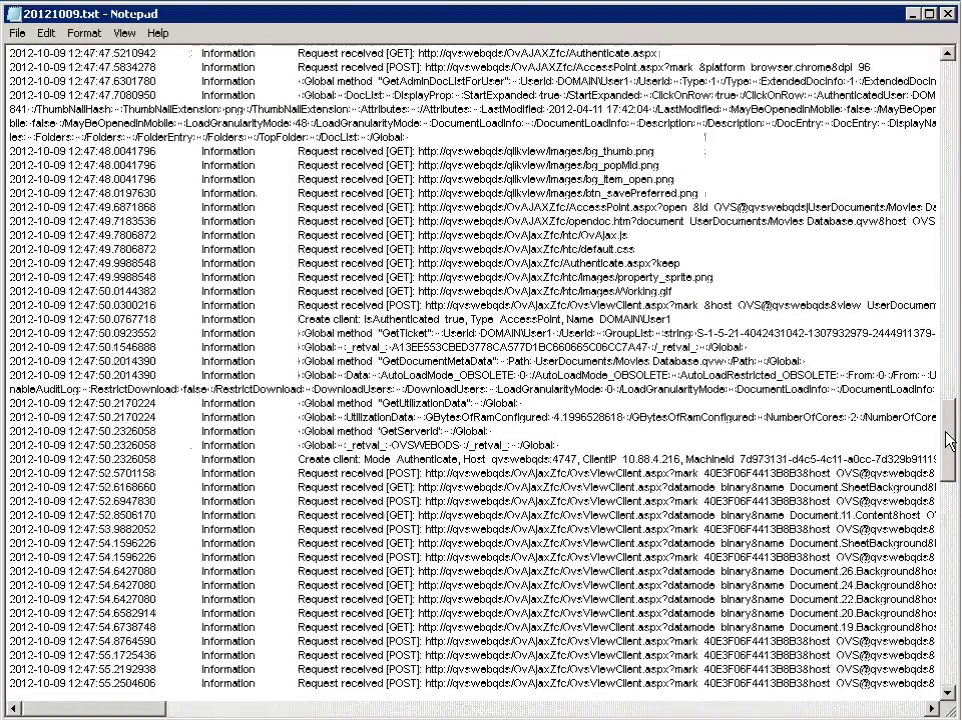